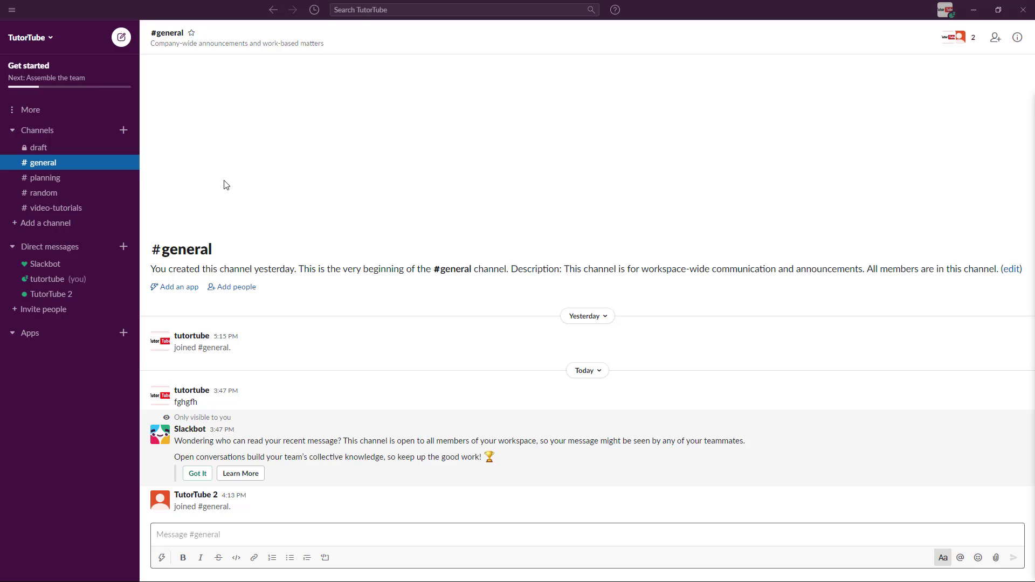
# Switch from #general to the private draft channel.
pyautogui.click(41, 154)
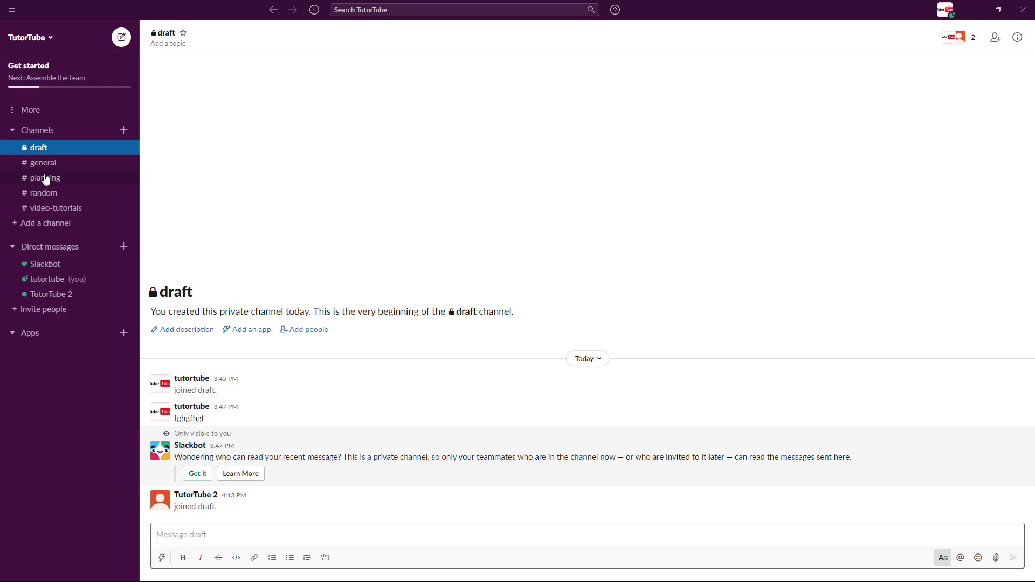
# Post 'hi' in the private draft channel, then return to #general.
pyautogui.click(54, 167)
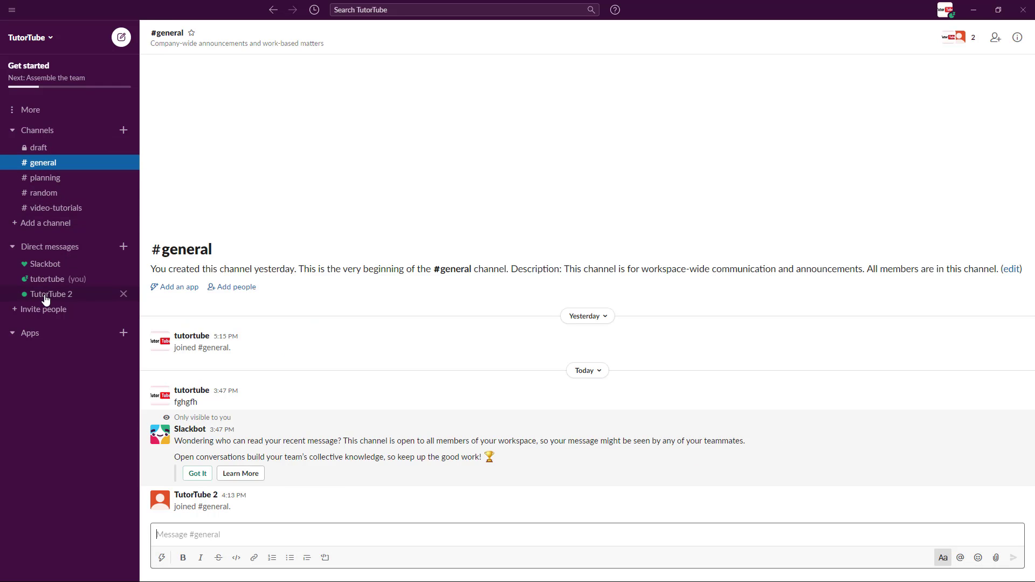
pyautogui.click(47, 150)
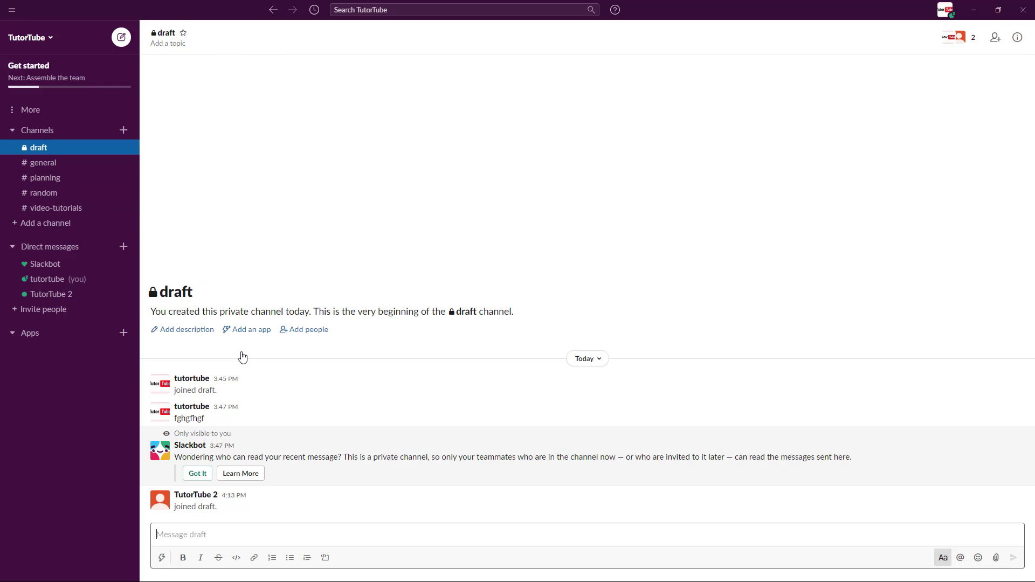
pyautogui.write('hi')
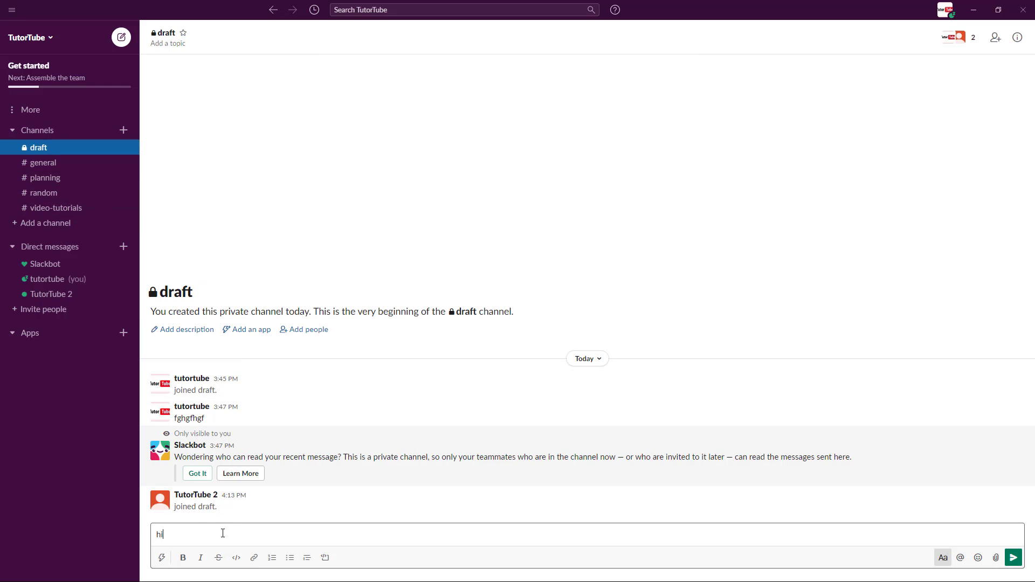
pyautogui.press('Return')
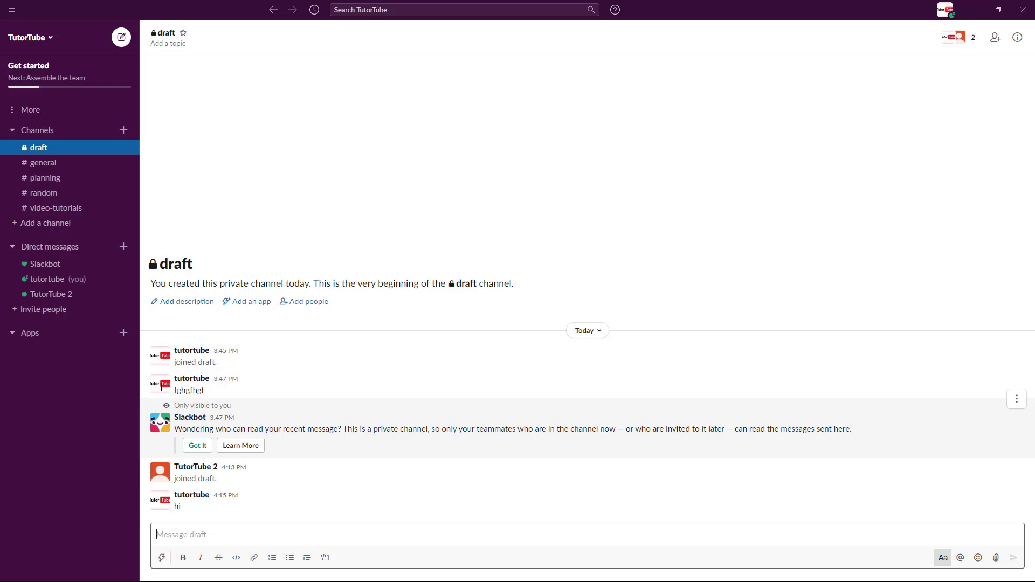
pyautogui.click(57, 167)
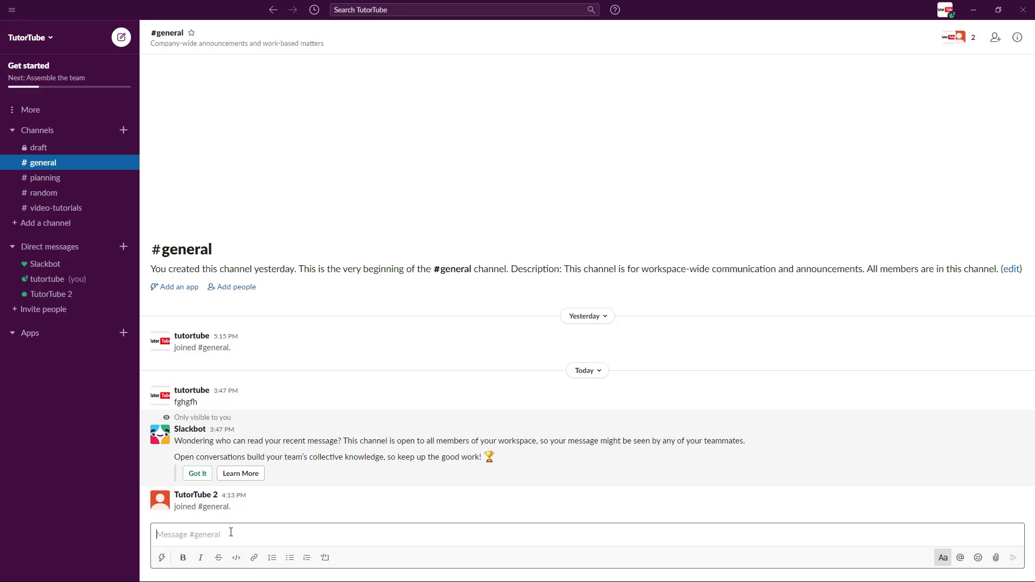
# Send the message 'hi' to #general.
pyautogui.write('hi')
pyautogui.press('Return')
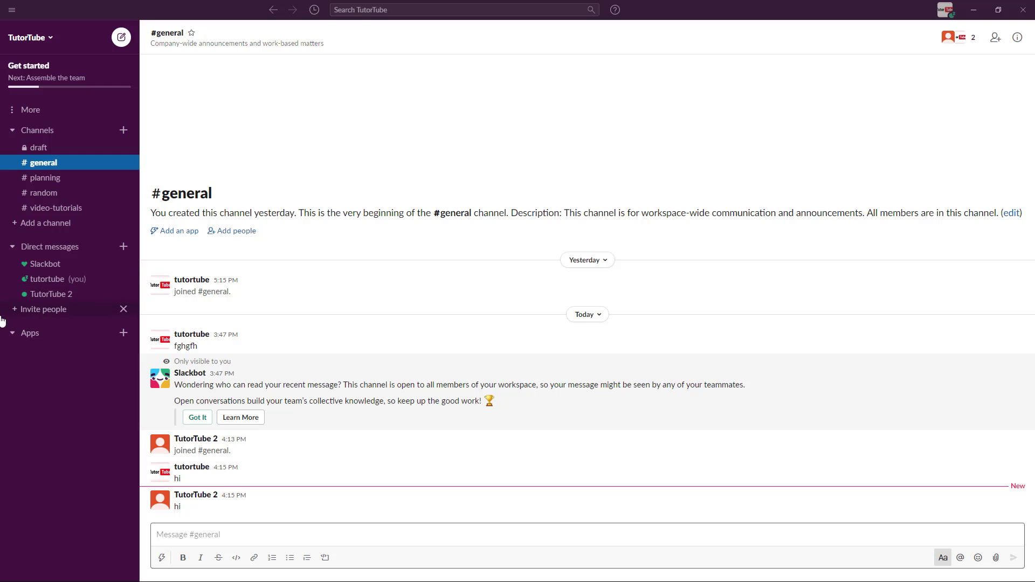
# Send 'Hi there' to TutorTube 2 as a direct message, then go back to draft.
pyautogui.click(74, 301)
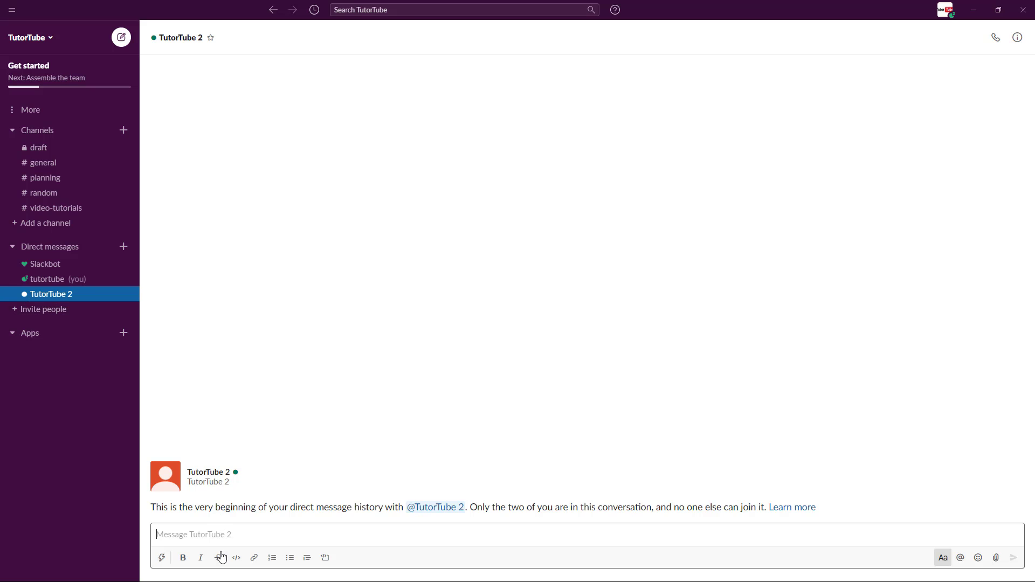
pyautogui.write('Hi h')
pyautogui.write(' there')
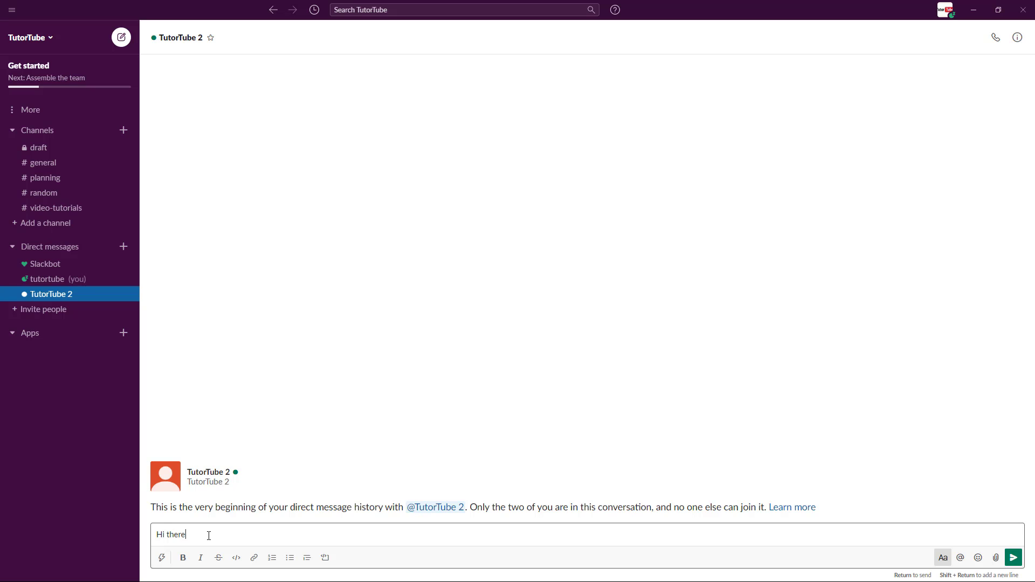
pyautogui.press('Return')
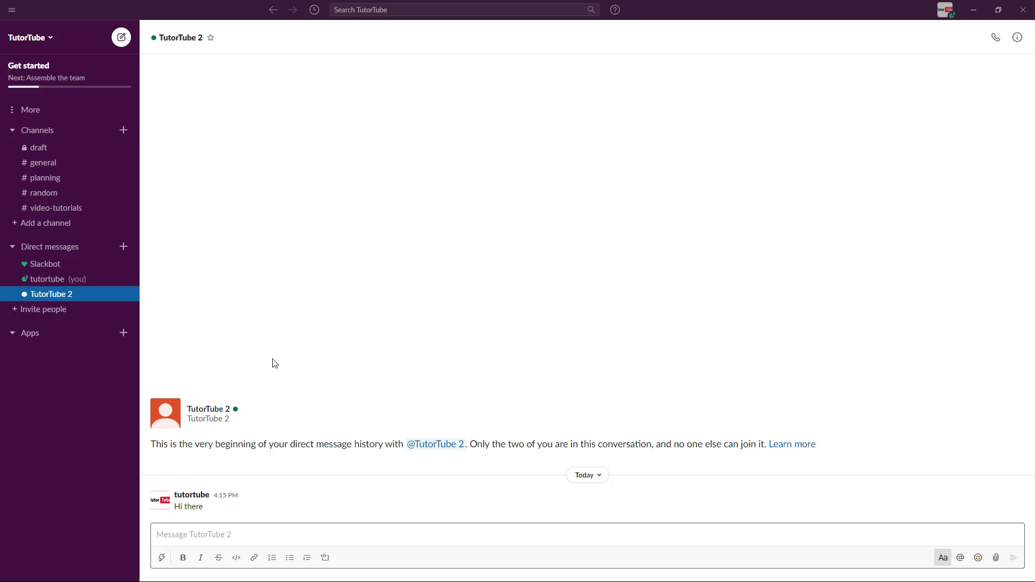
pyautogui.click(46, 150)
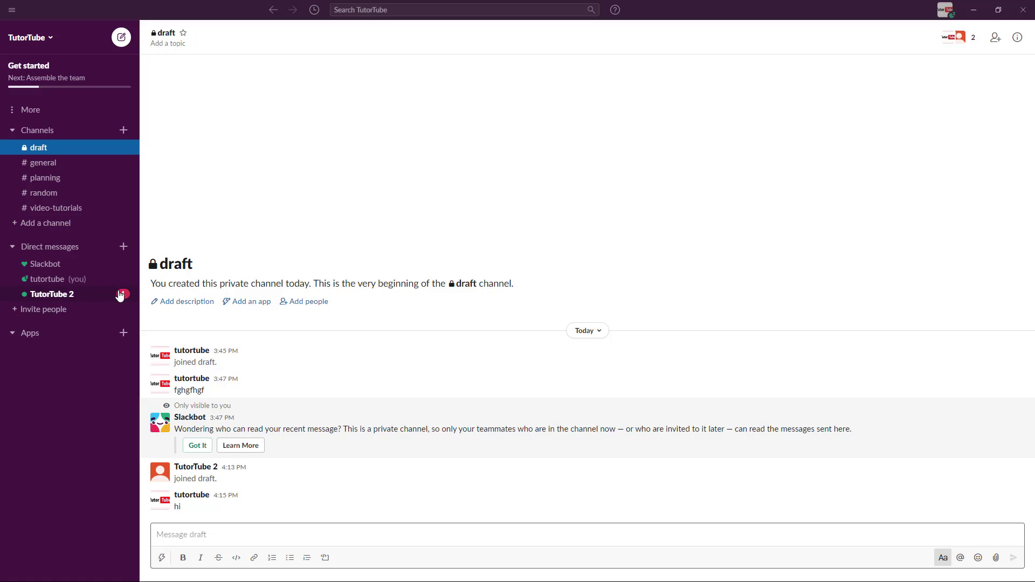
# Read TutorTube 2's 'how are you' direct-message reply, then return to #general.
pyautogui.click(78, 296)
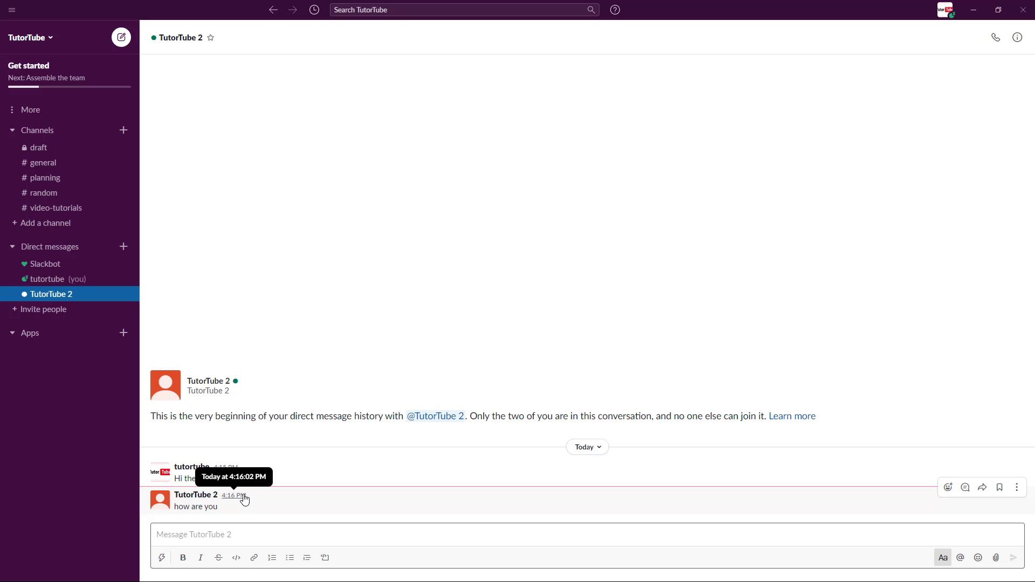
pyautogui.click(51, 168)
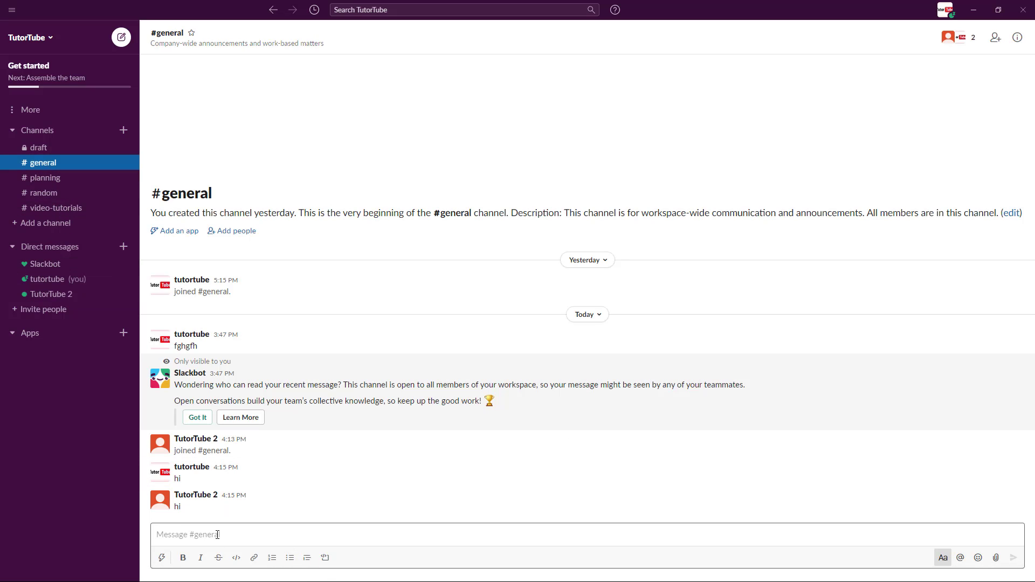
pyautogui.write('@')
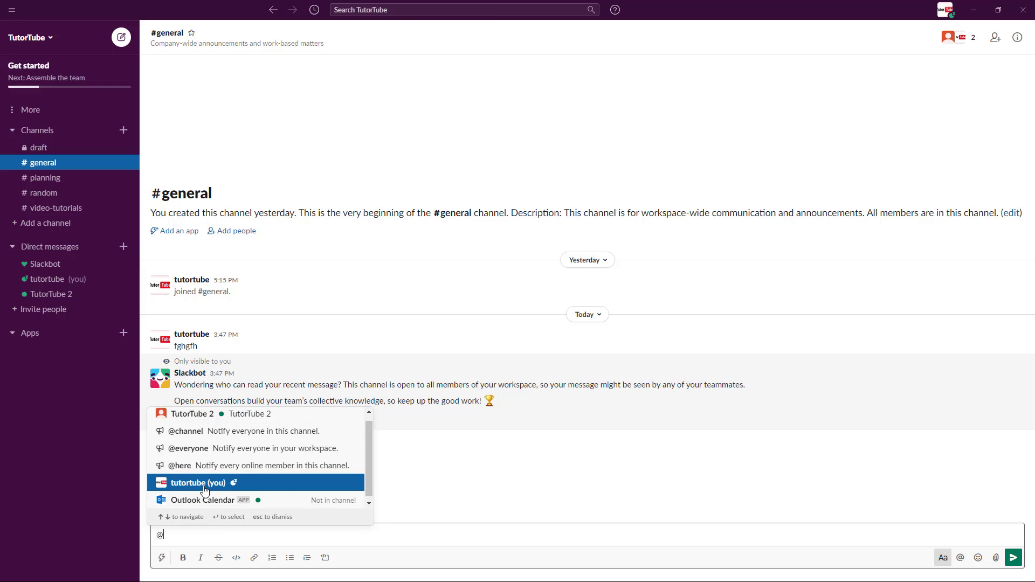
pyautogui.scroll(1, 213, 482)
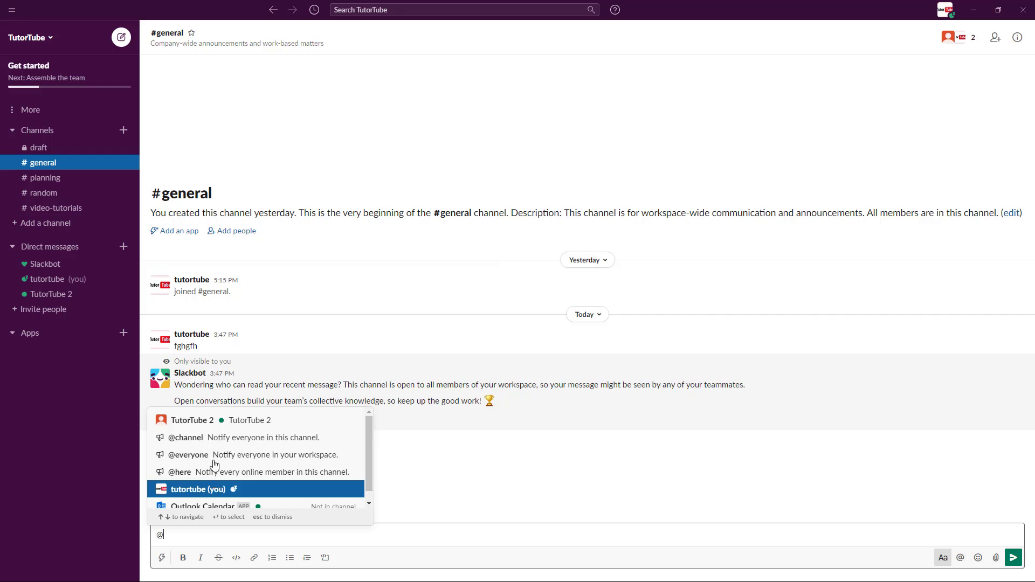
pyautogui.click(215, 420)
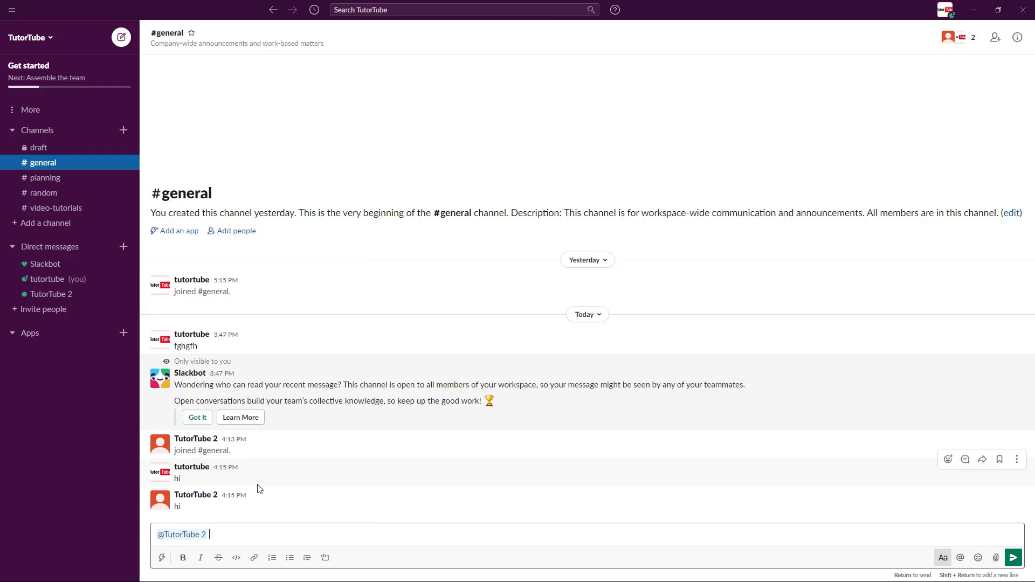
pyautogui.write('hi')
pyautogui.press('Return')
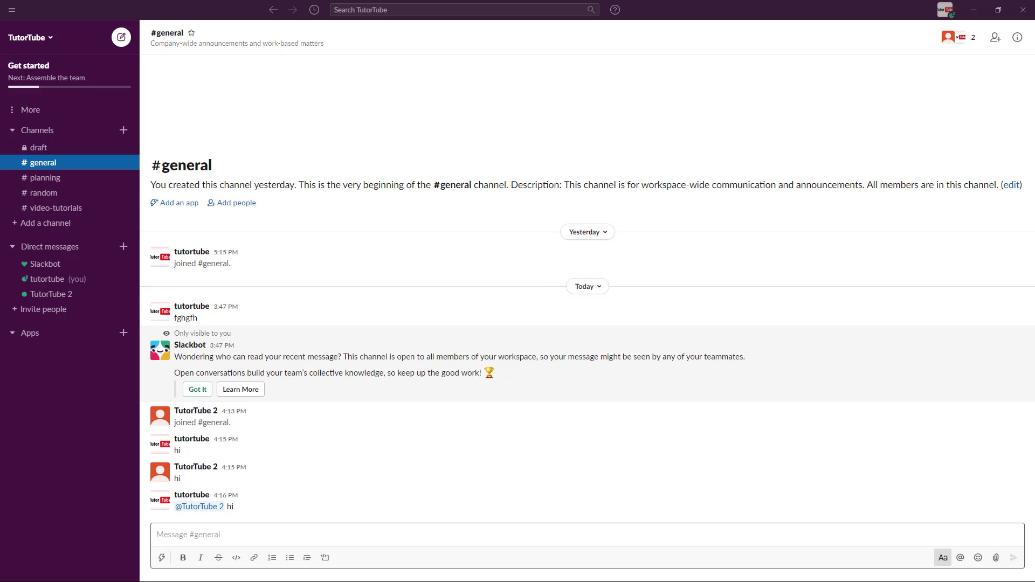
pyautogui.click(46, 181)
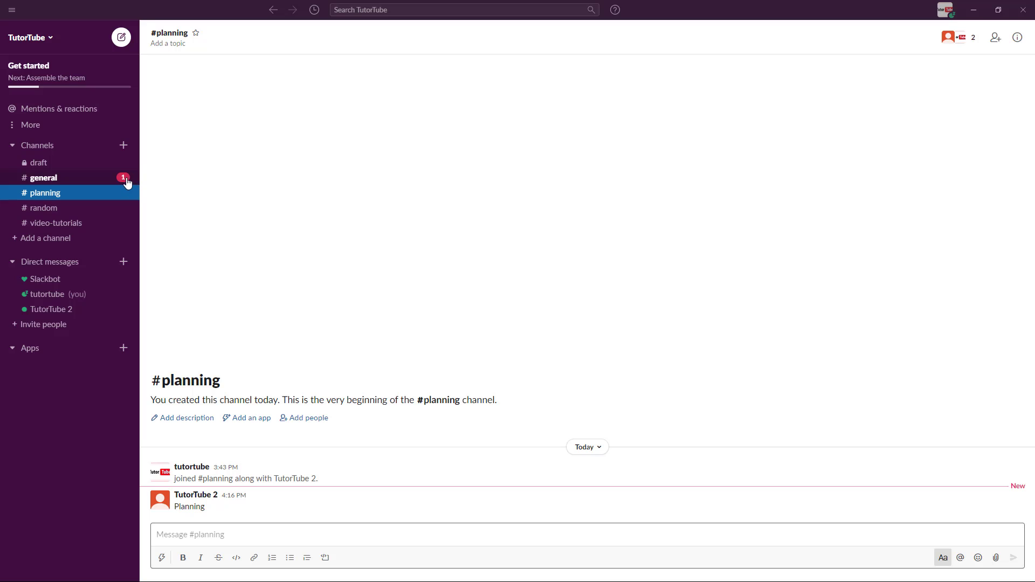
# Return to #general to see TutorTube 2's 'sdfsdsfd' mention.
pyautogui.click(98, 185)
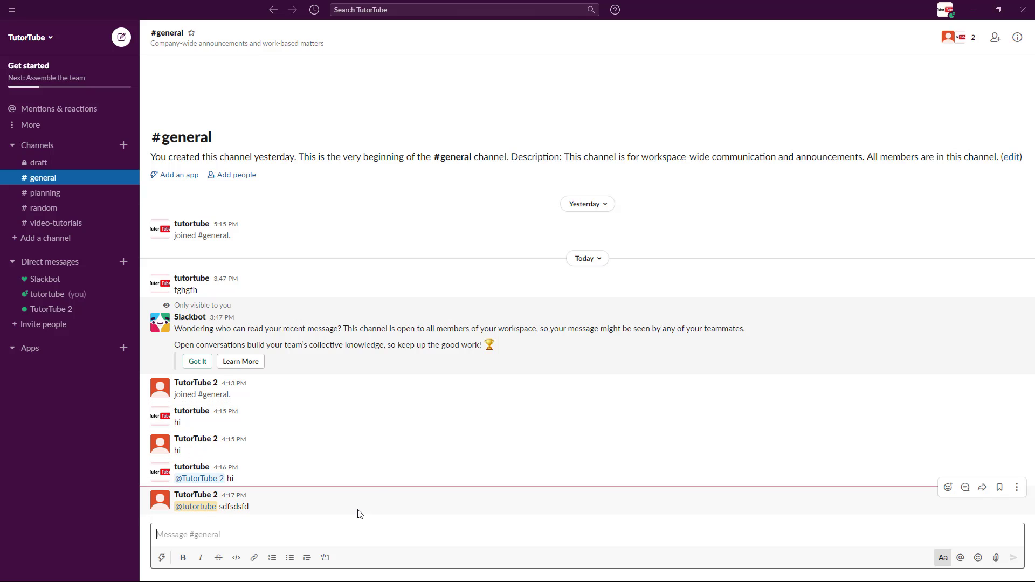
# Type 'This is a sample message' in #general and make 'This' bold.
pyautogui.click(238, 538)
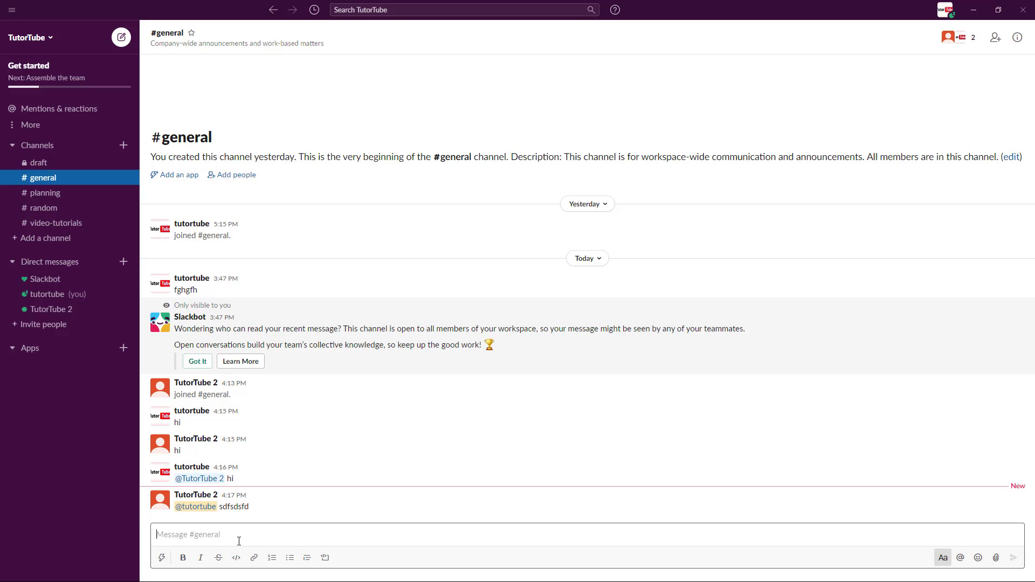
pyautogui.write('This is a ')
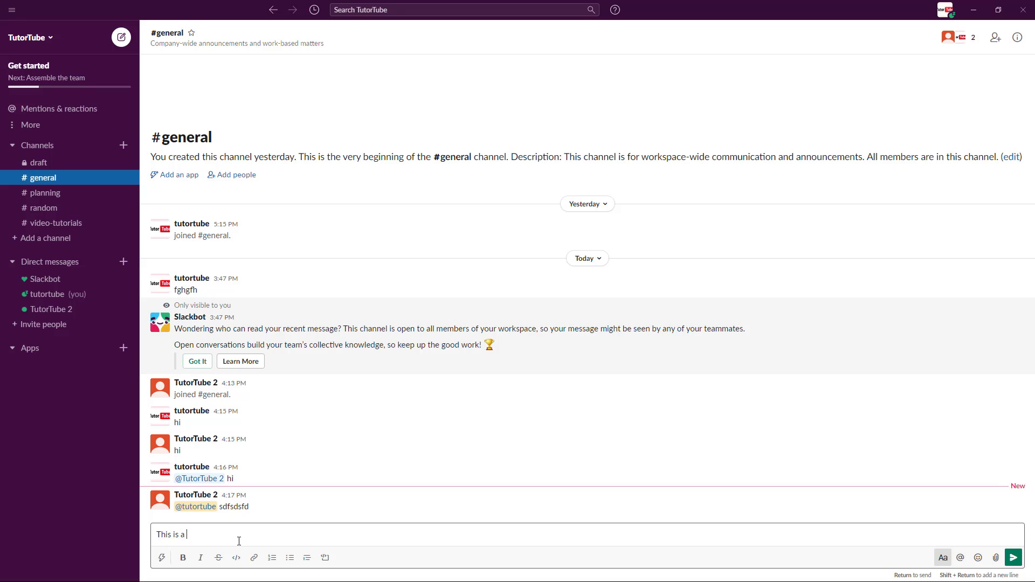
pyautogui.write('sample message')
pyautogui.doubleClick(154, 536)
pyautogui.click(183, 558)
# Italicize part of 'sample', append a heart emoji, and send the message.
pyautogui.press('Right')
pyautogui.press('Right')
pyautogui.press('Right')
pyautogui.press('Right')
pyautogui.press('Right')
pyautogui.press('Right')
pyautogui.press('Right')
pyautogui.hotkey('shift', 'Right')
pyautogui.hotkey('shift', 'Right')
pyautogui.hotkey('shift', 'Right')
pyautogui.hotkey('shift', 'Right')
pyautogui.click(199, 561)
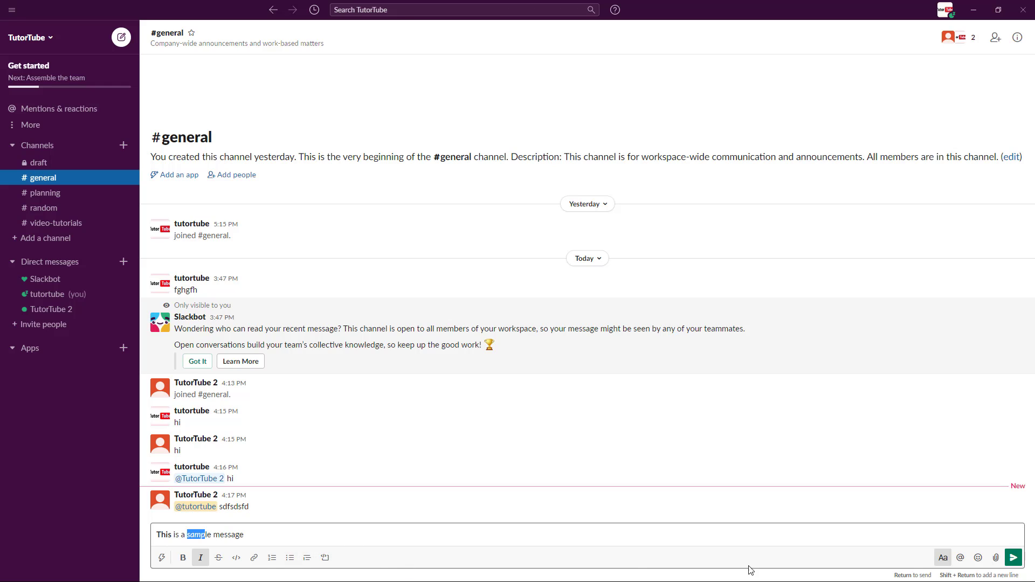
pyautogui.click(427, 545)
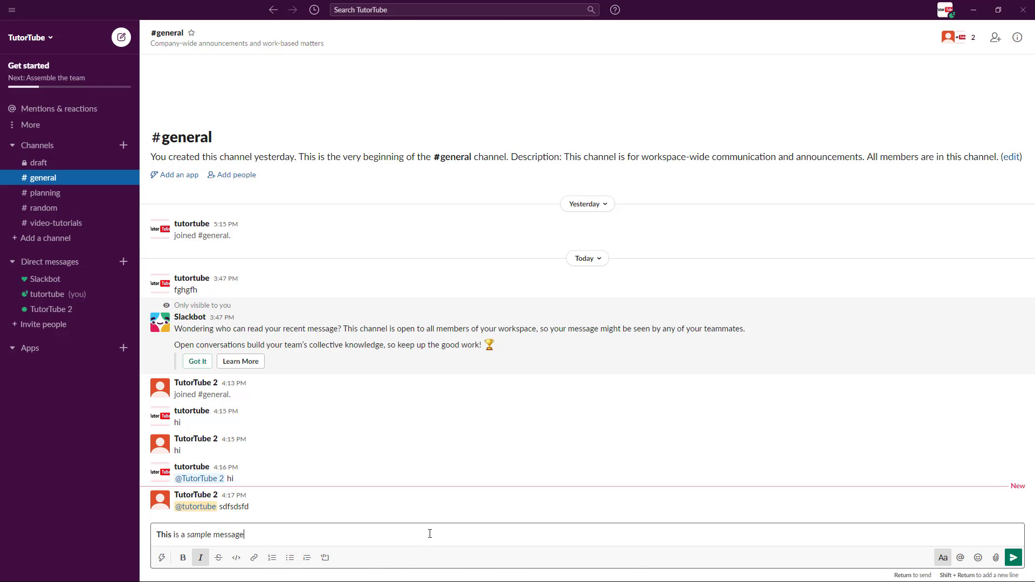
pyautogui.click(978, 557)
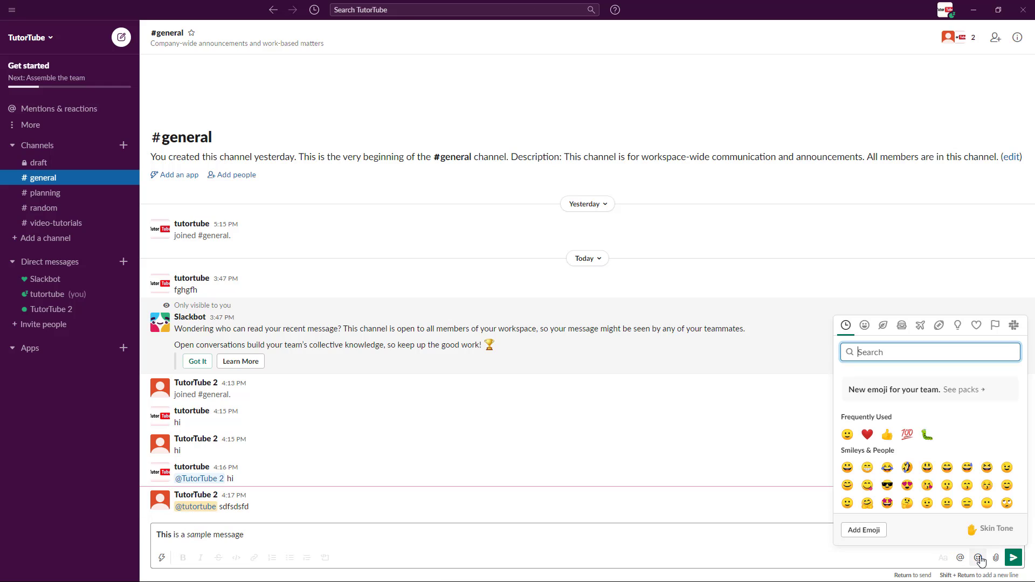
pyautogui.click(867, 435)
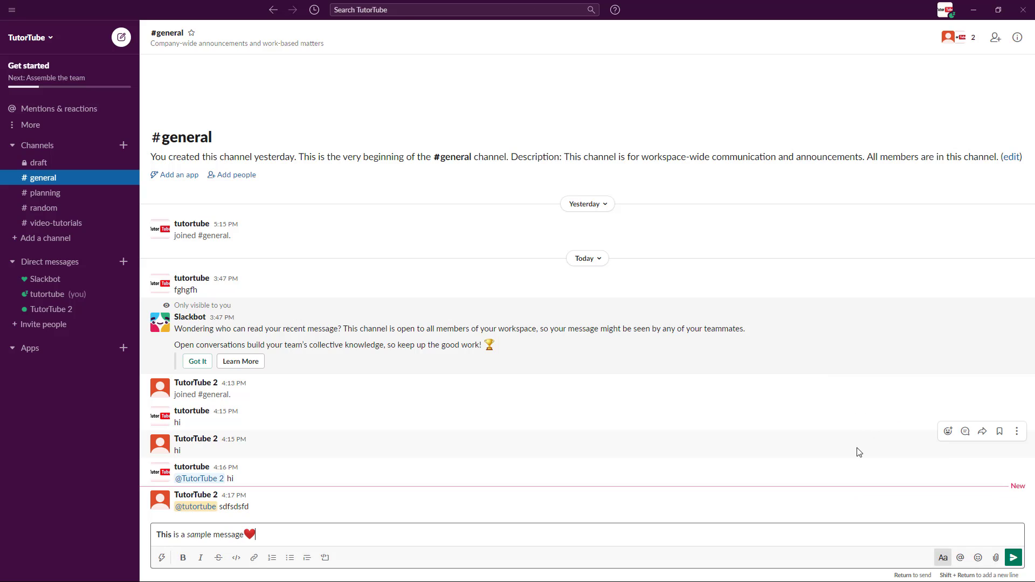
pyautogui.click(1013, 558)
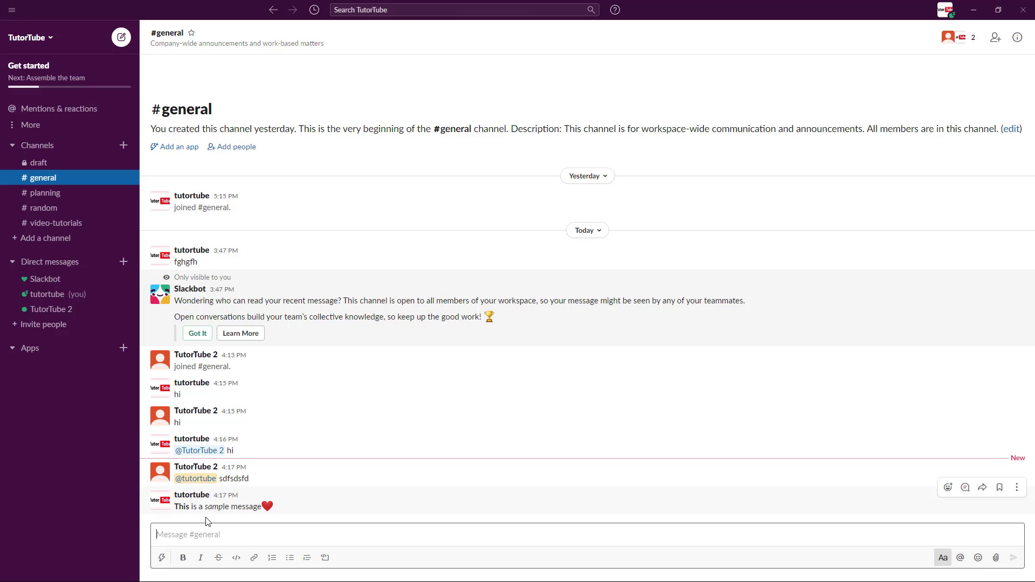
pyautogui.doubleClick(176, 504)
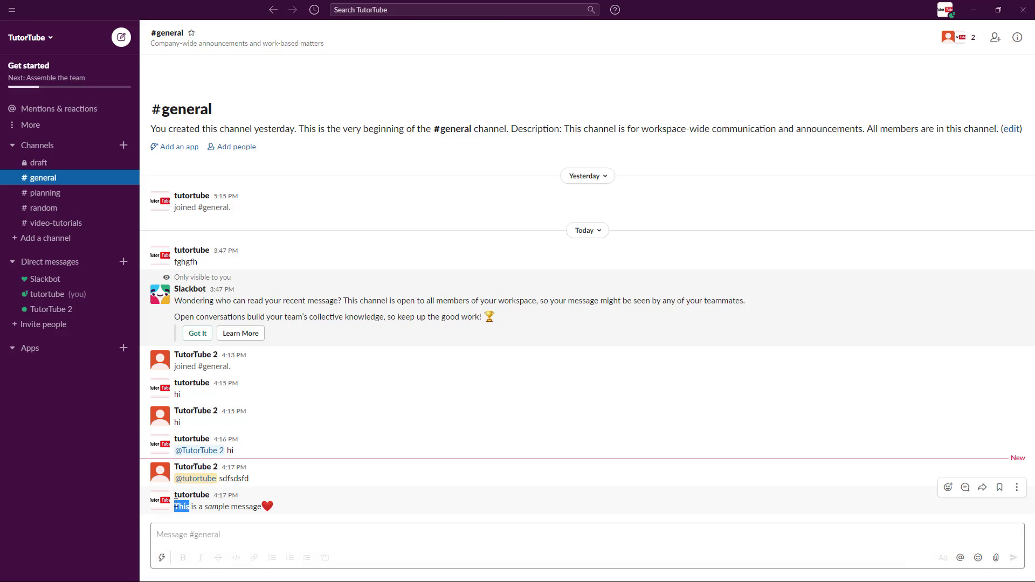
pyautogui.moveTo(204, 507); pyautogui.dragTo(237, 507)
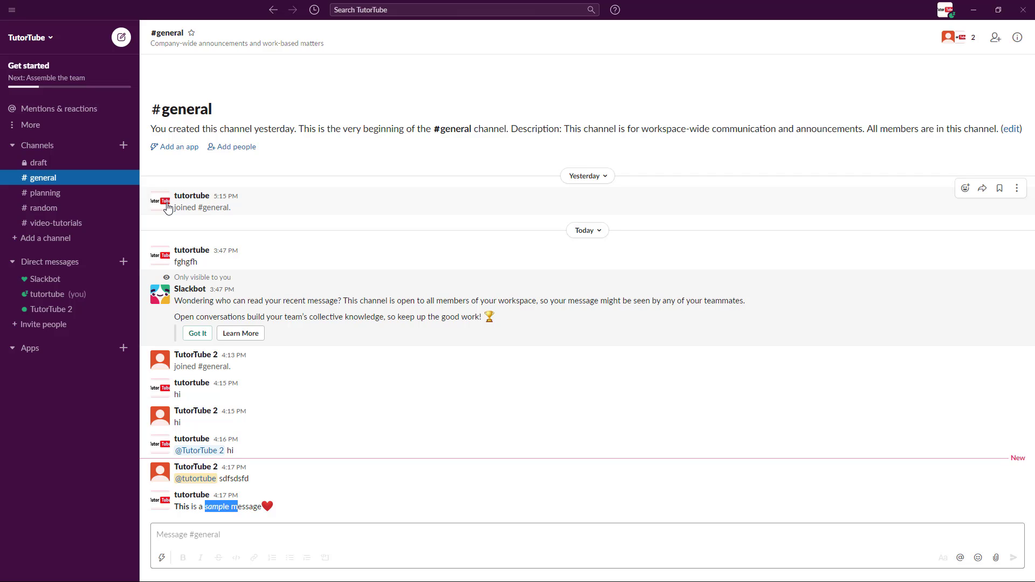
pyautogui.click(306, 480)
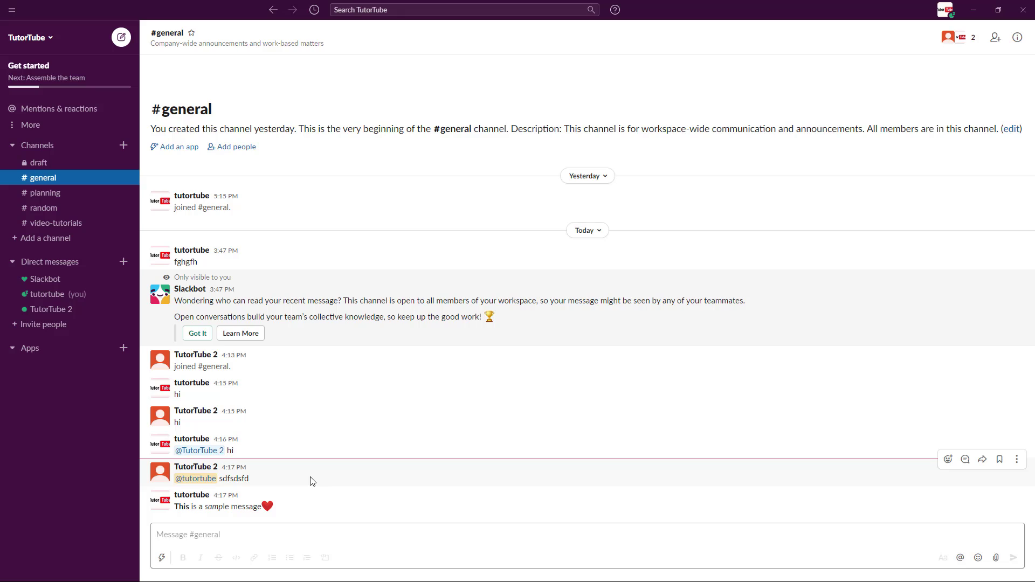